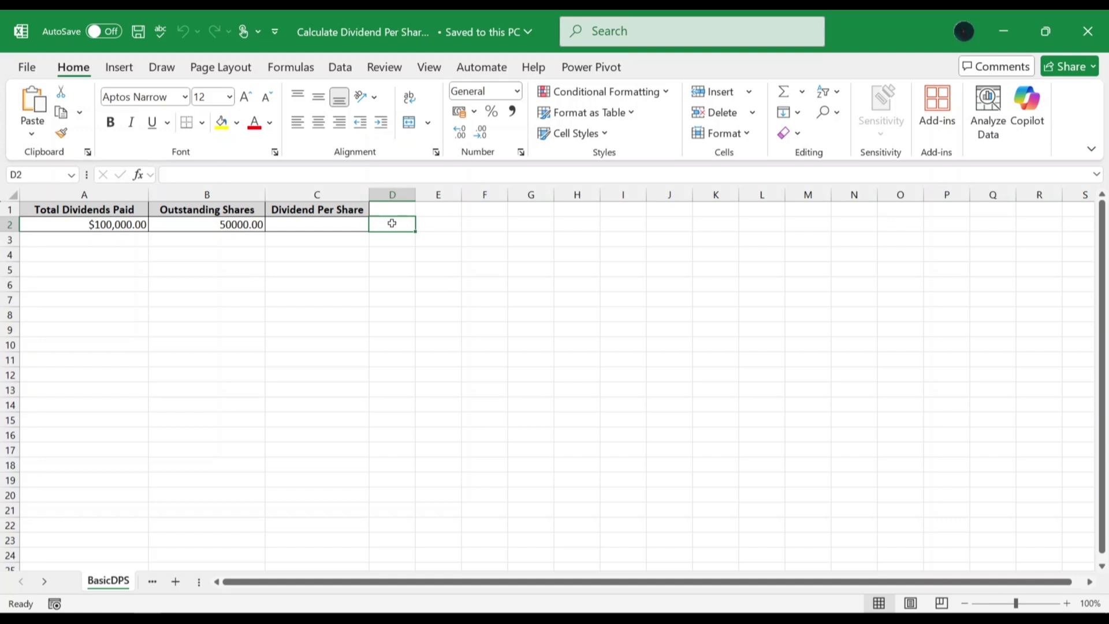
# Calculate Dividend Per Share in C2 of the BasicDPS sheet by dividing total dividends by outstanding shares with =A2/B2
pyautogui.click(361, 224)
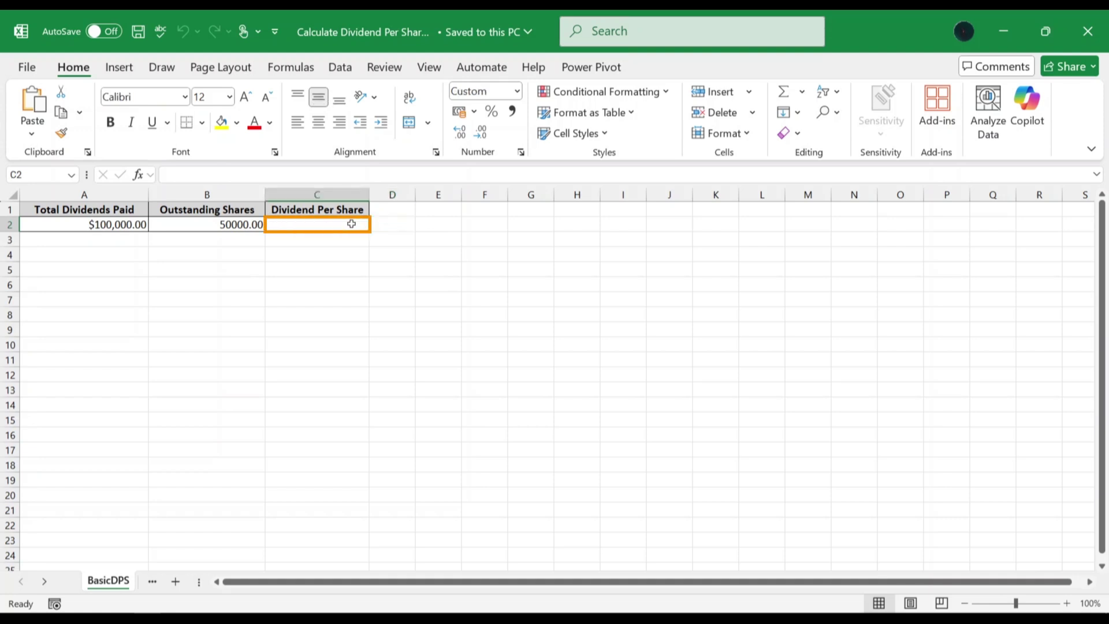
pyautogui.write('=')
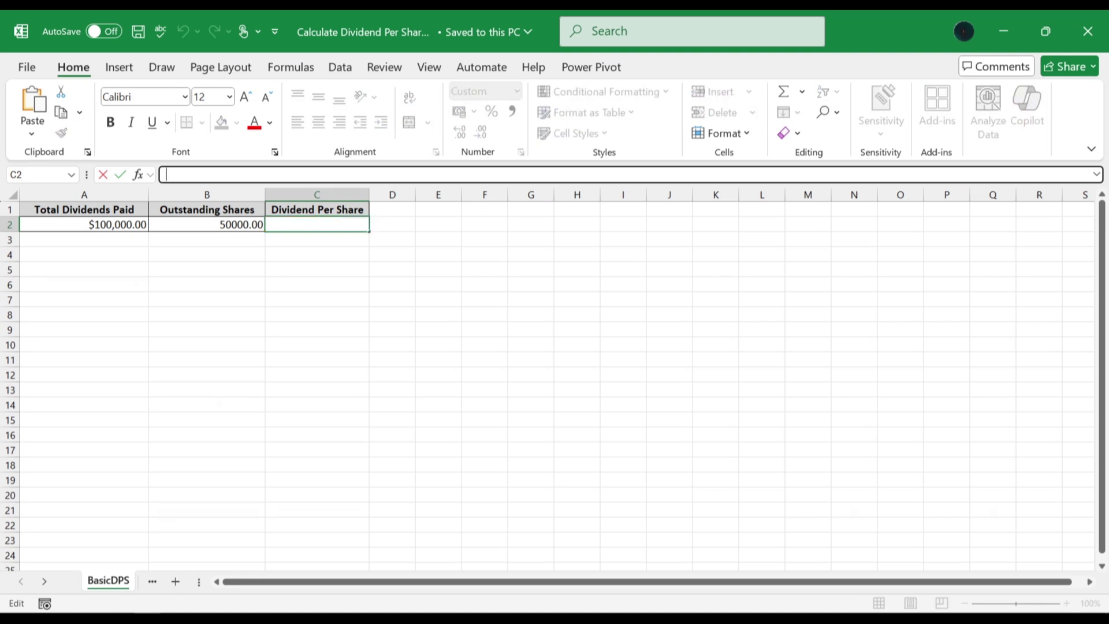
pyautogui.click(134, 223)
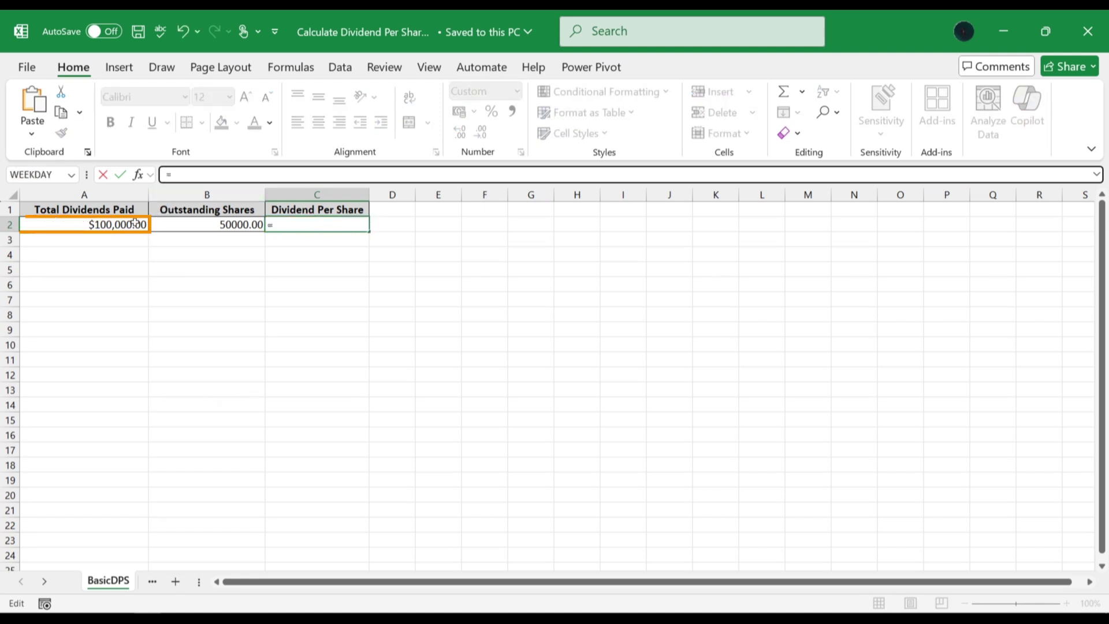
pyautogui.write('/')
pyautogui.click(164, 222)
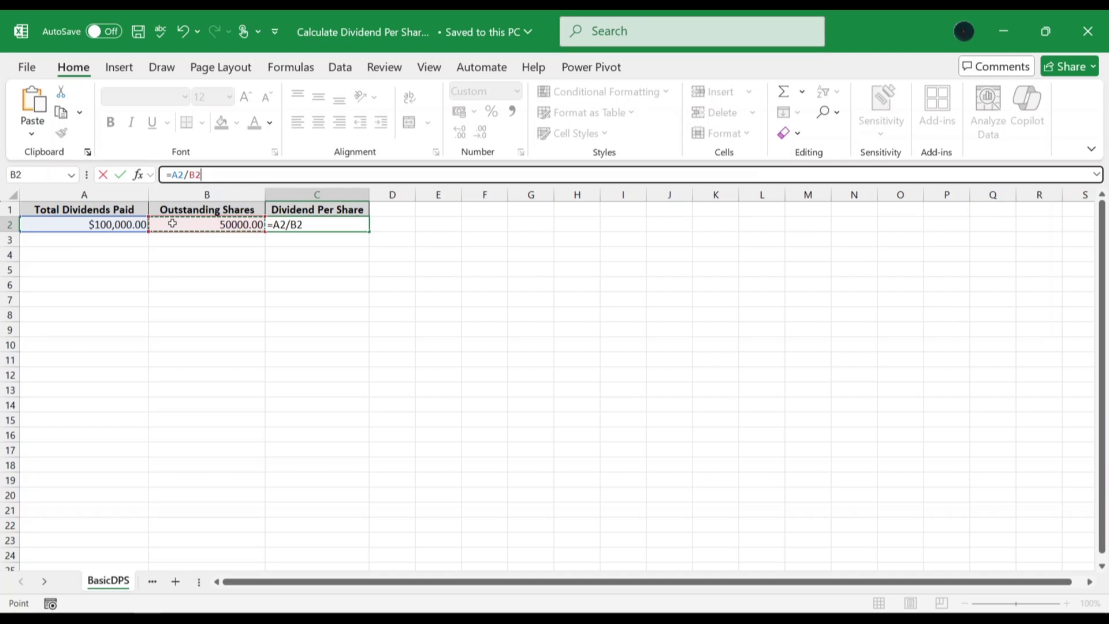
pyautogui.press('Return')
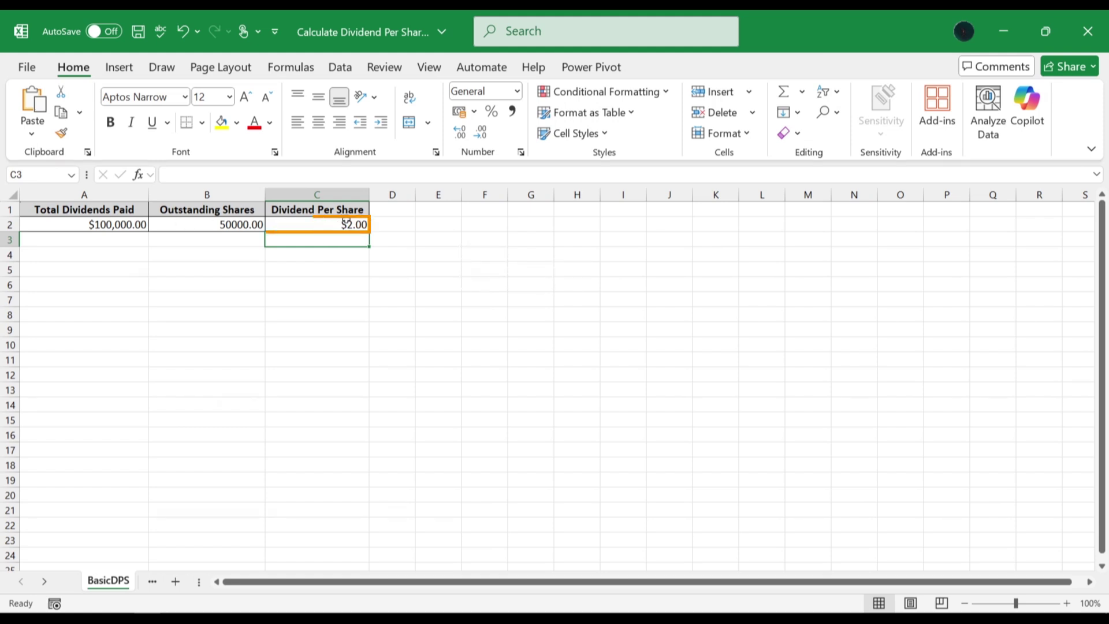
pyautogui.click(388, 220)
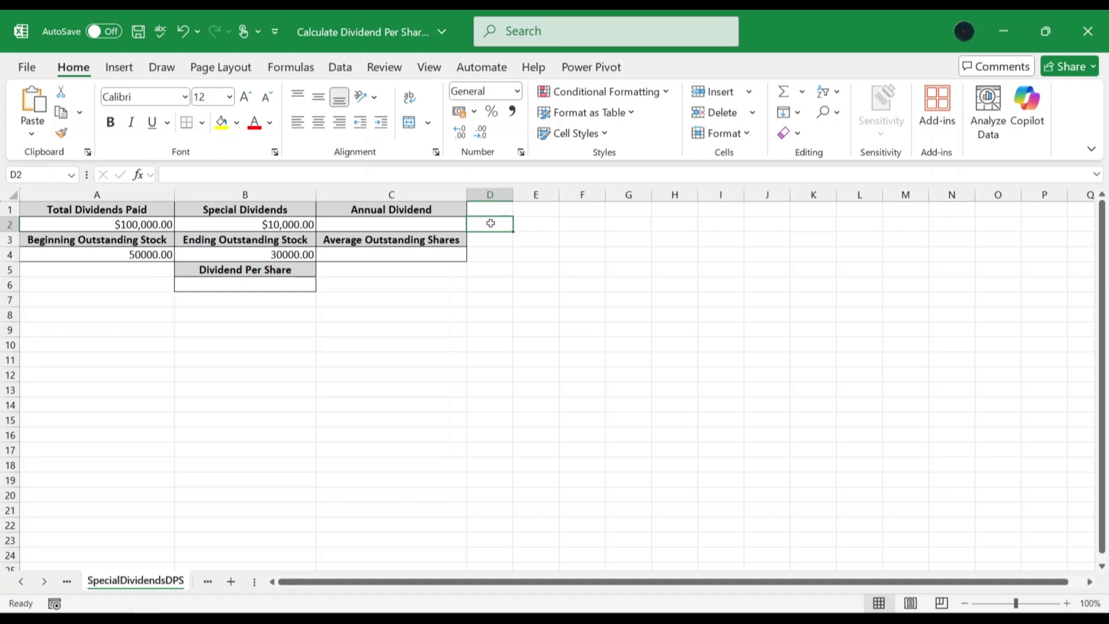
# Calculate the Annual Dividend in C2 of the SpecialDividendsDPS sheet by subtracting special dividends from total dividends with =A2-B2
pyautogui.click(444, 223)
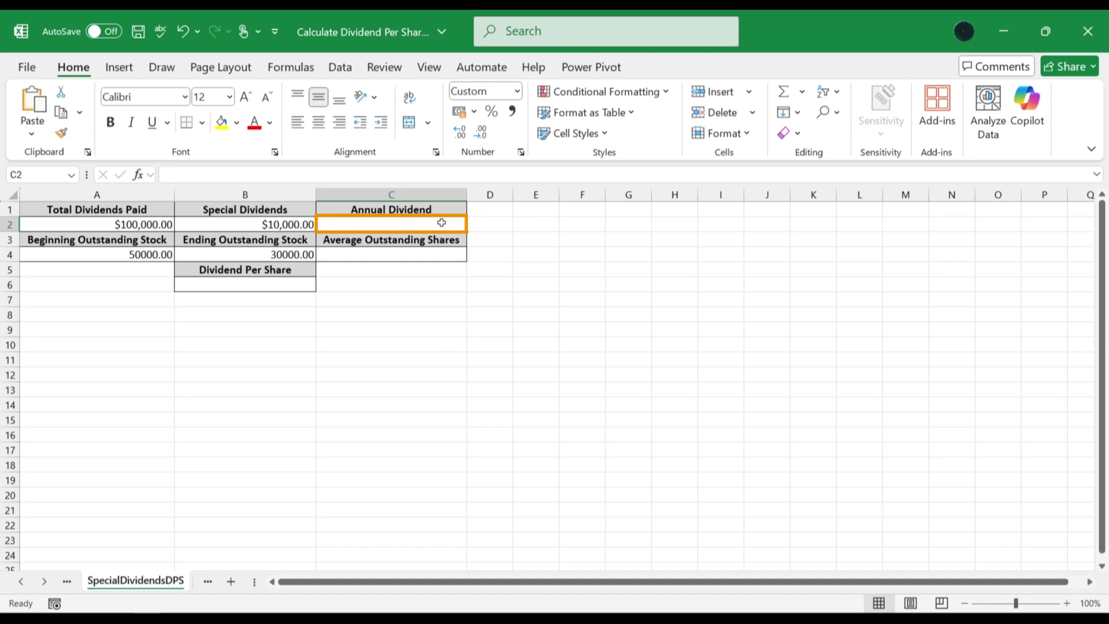
pyautogui.write('=')
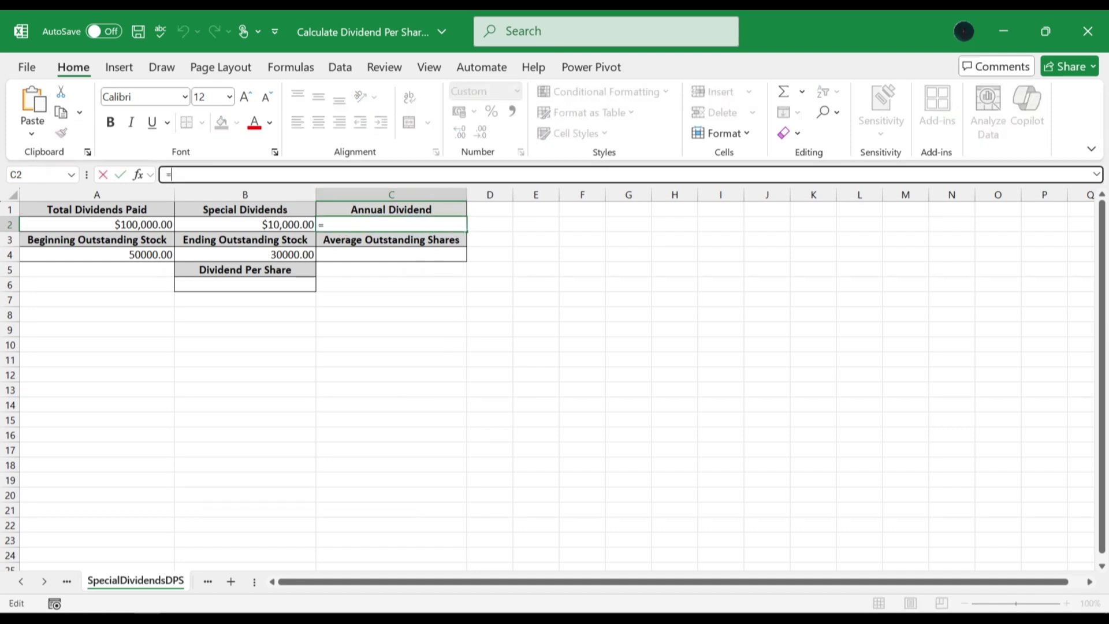
pyautogui.click(132, 224)
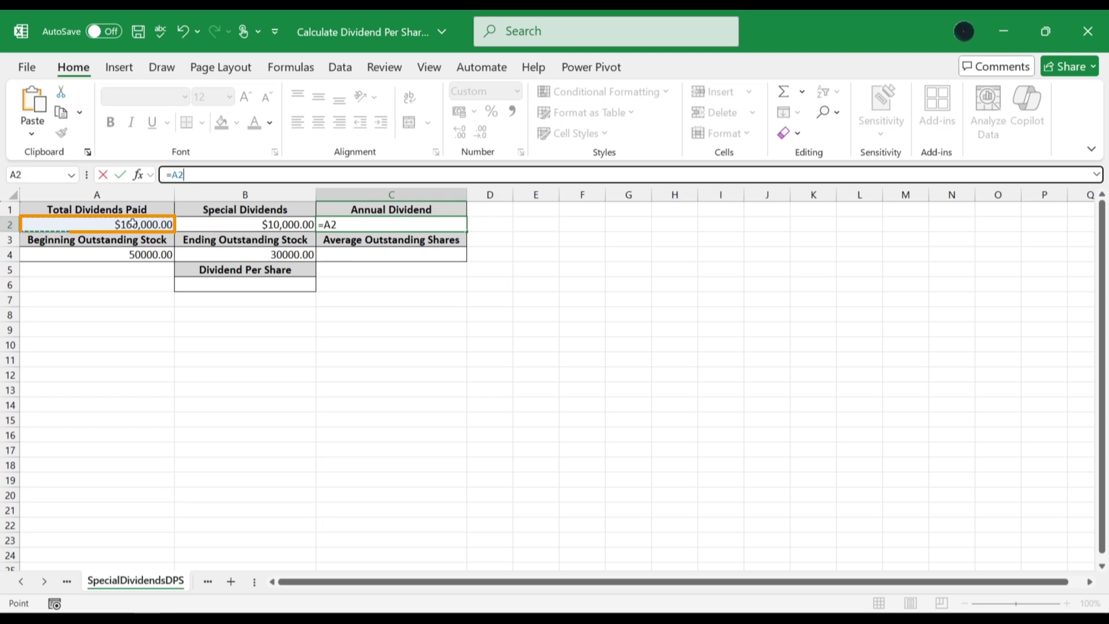
pyautogui.write('-')
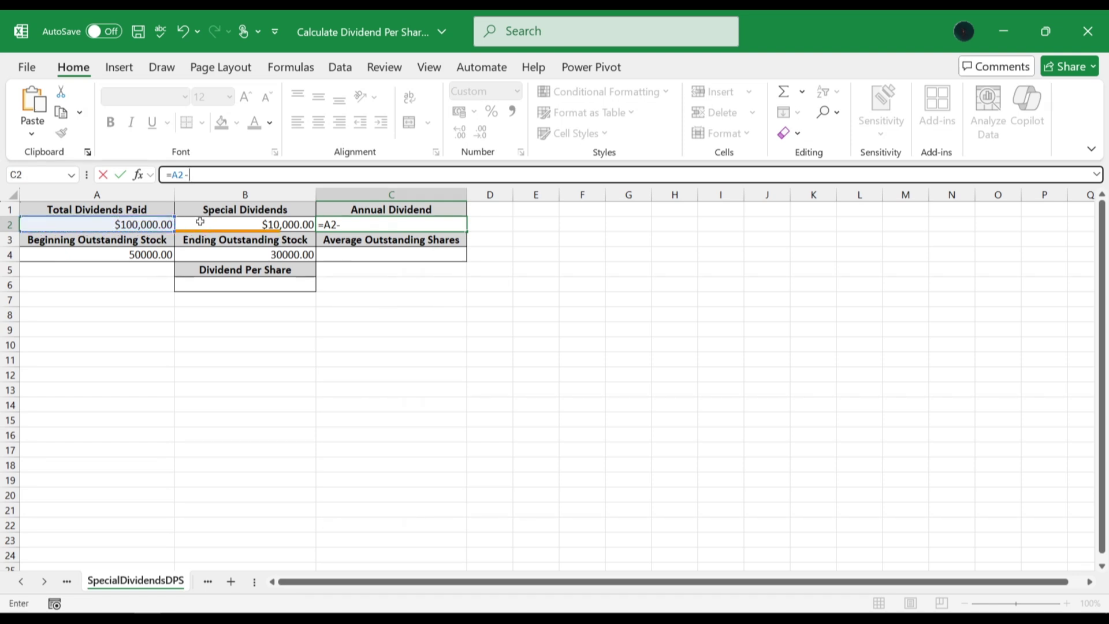
pyautogui.click(205, 222)
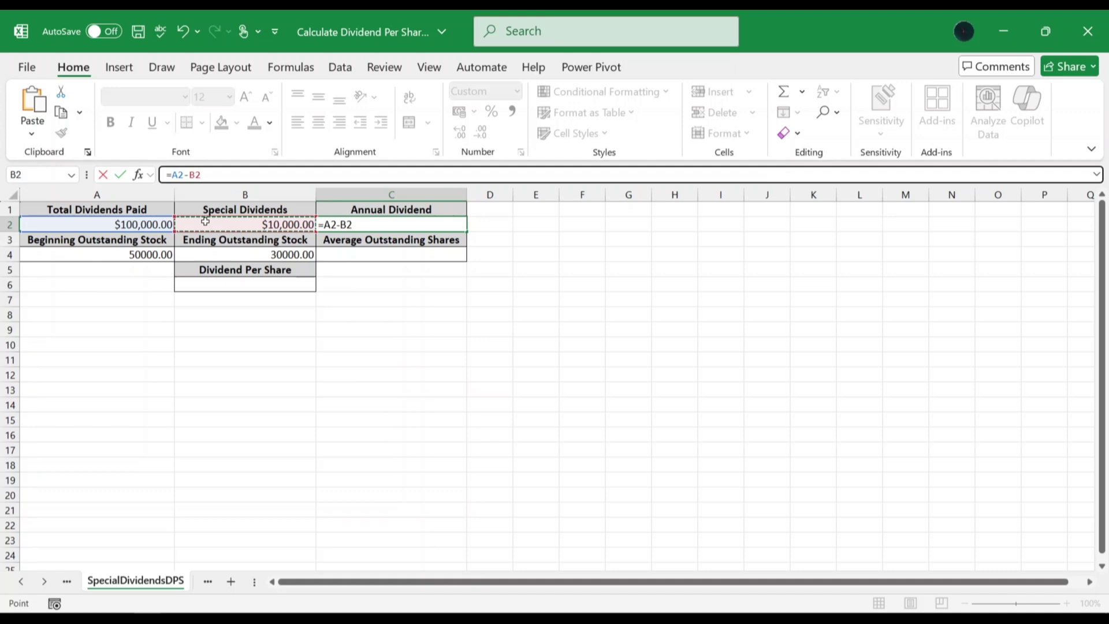
pyautogui.press('Return')
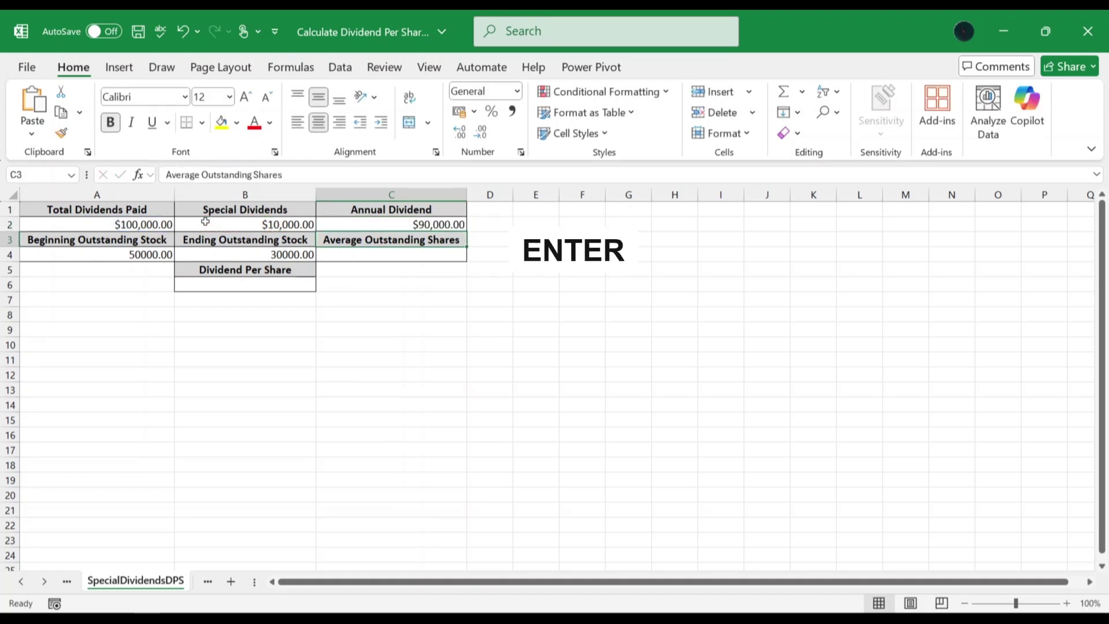
pyautogui.click(476, 224)
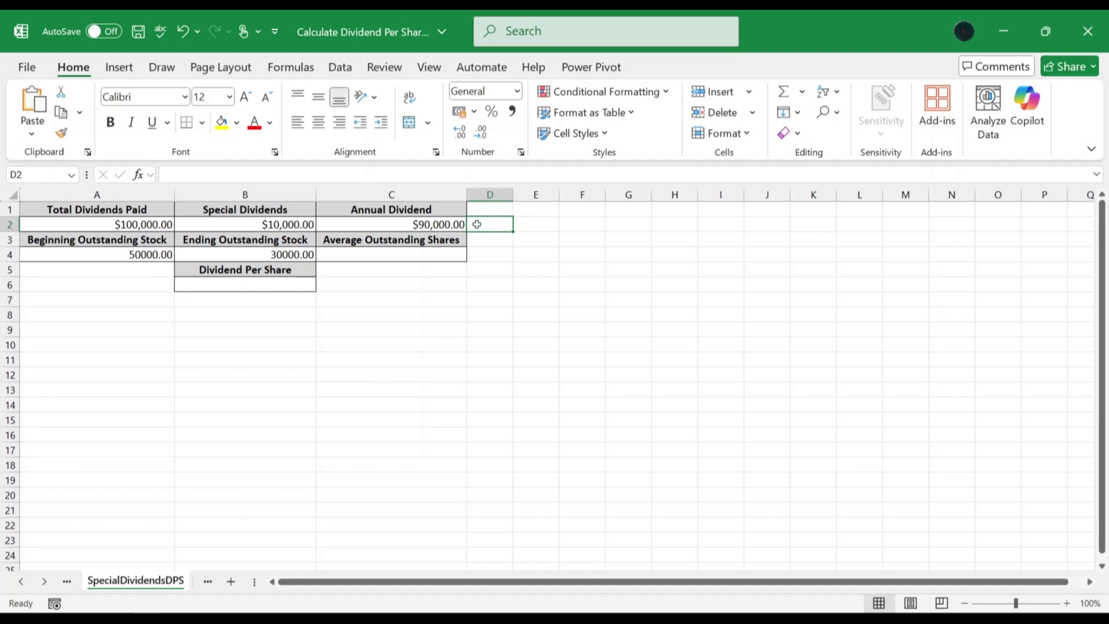
# Calculate Average Outstanding Shares in C4 from the beginning and ending outstanding stock with =(A4+B4)/2
pyautogui.click(413, 253)
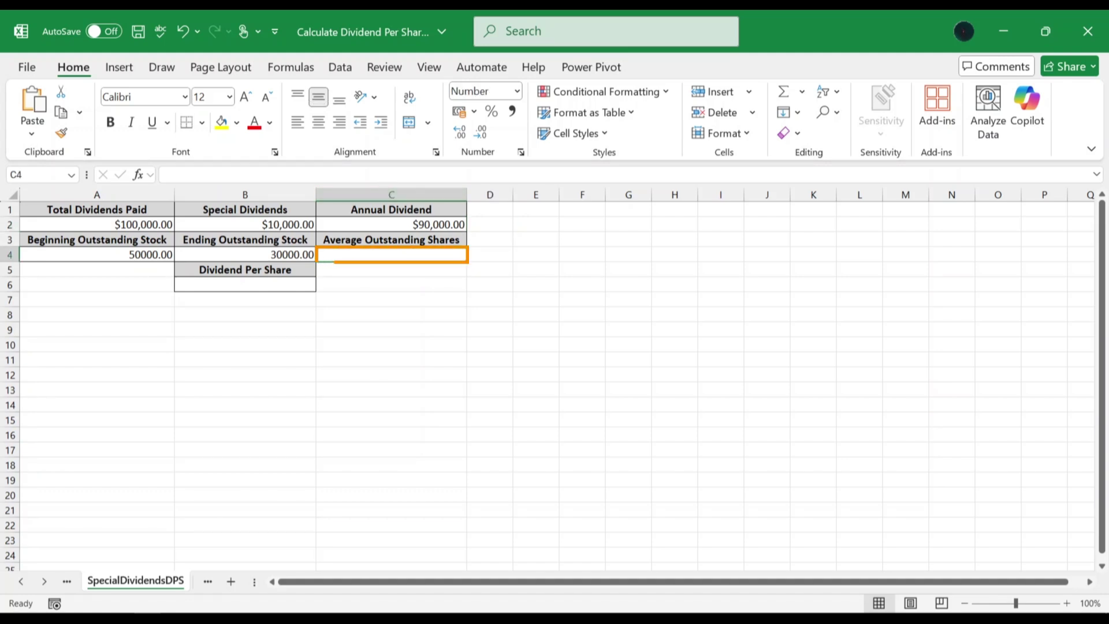
pyautogui.write('=(')
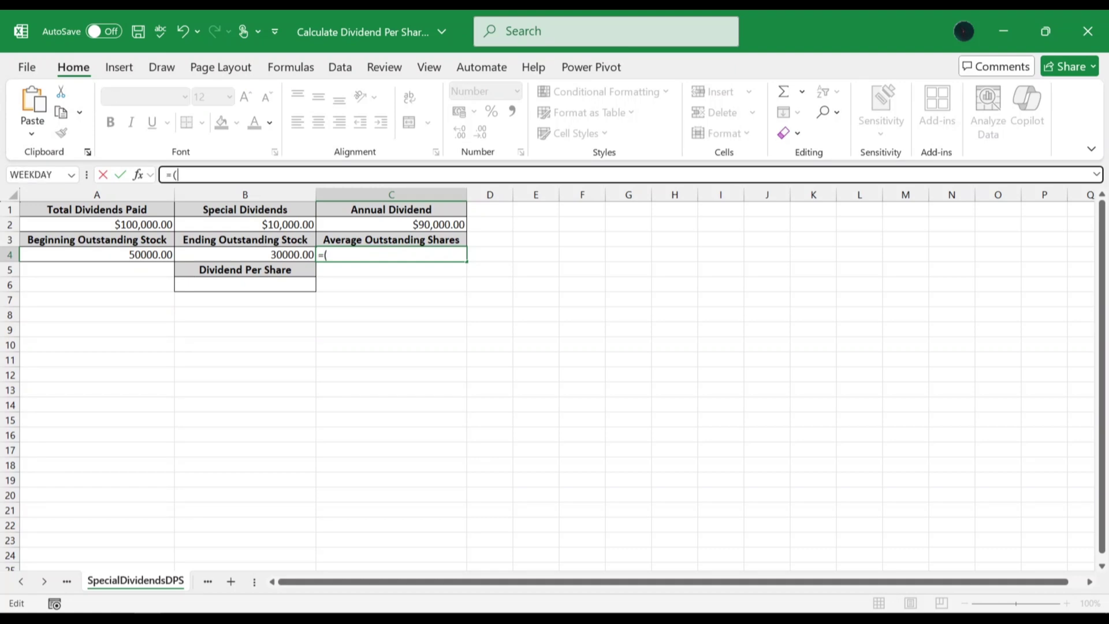
pyautogui.click(147, 255)
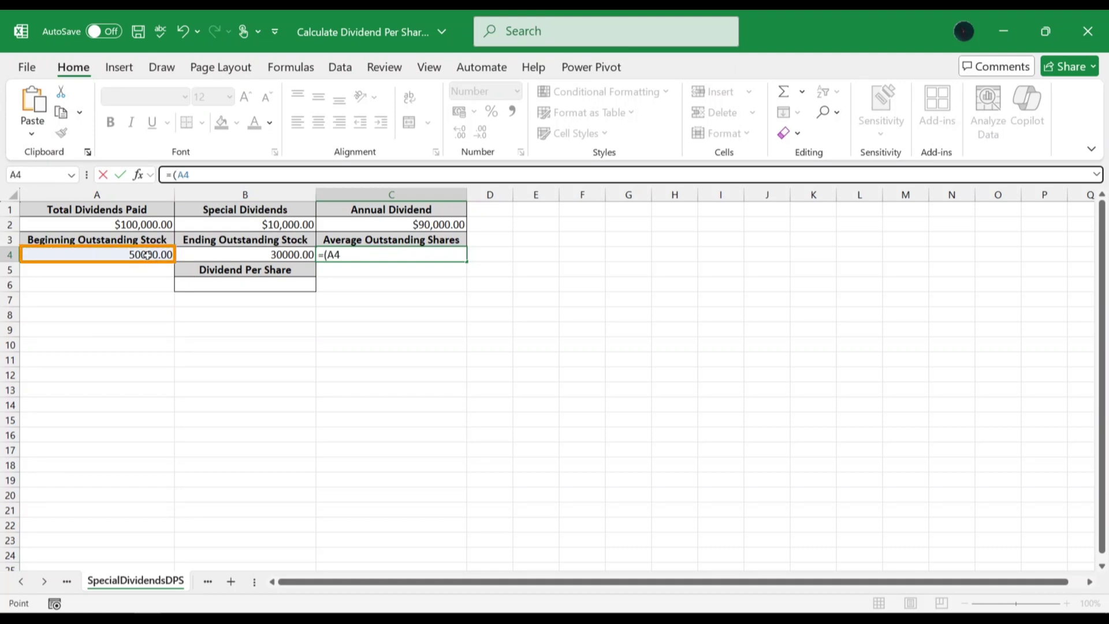
pyautogui.write('+')
pyautogui.click(195, 256)
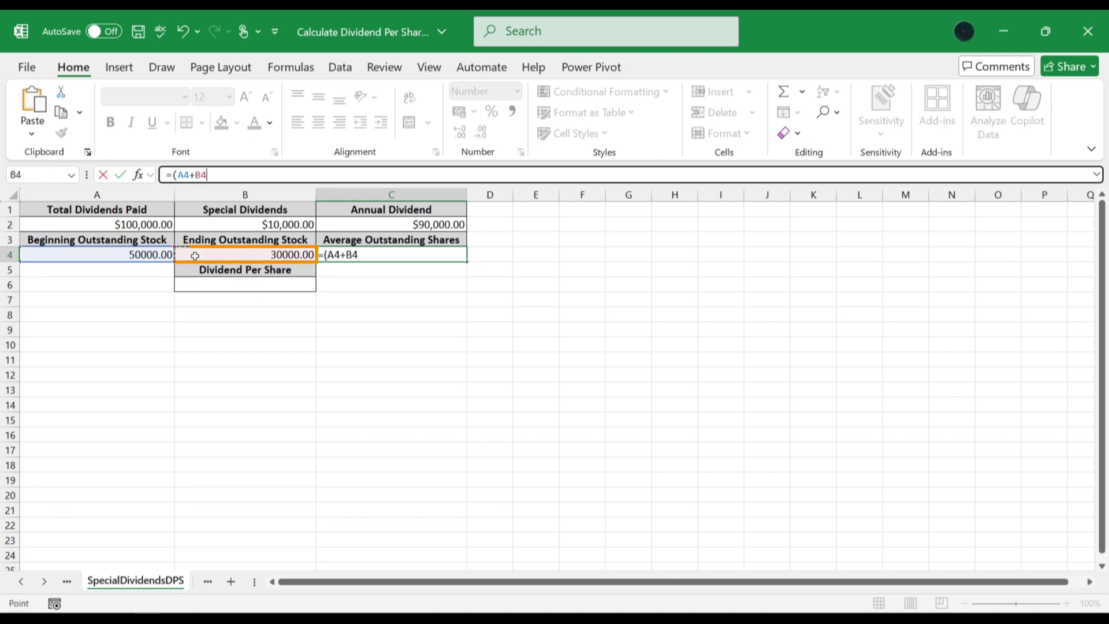
pyautogui.write(')/2')
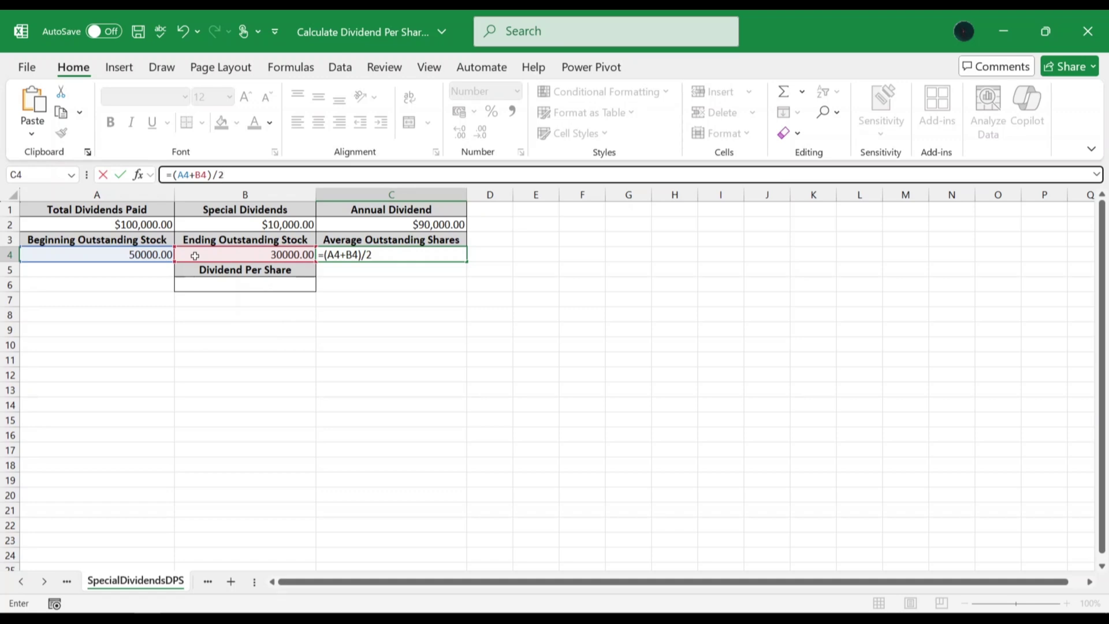
pyautogui.press('Return')
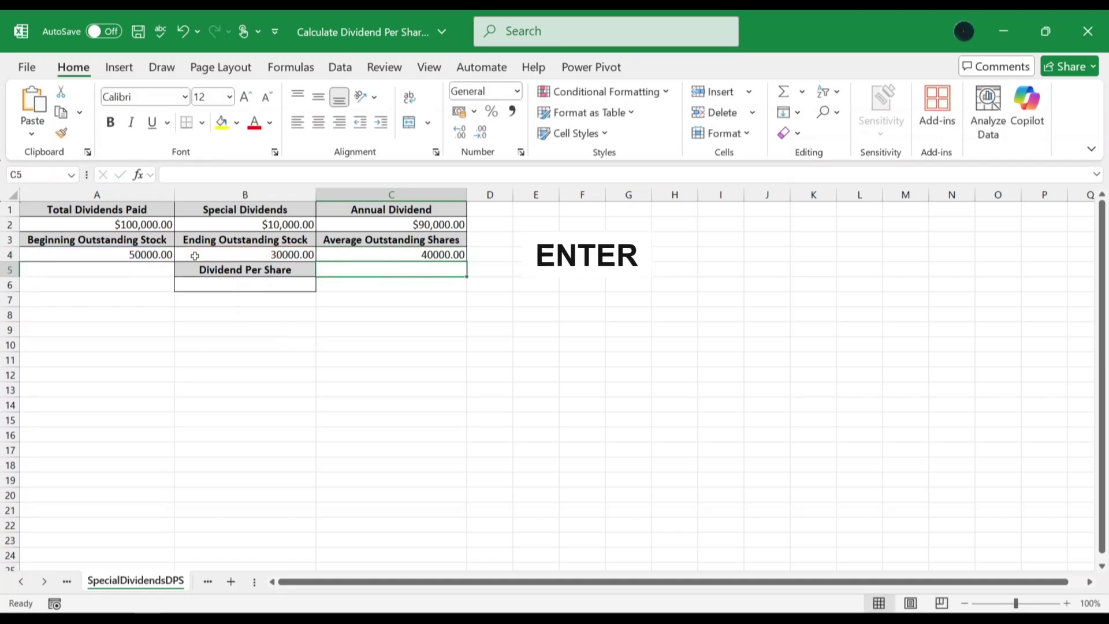
pyautogui.click(484, 255)
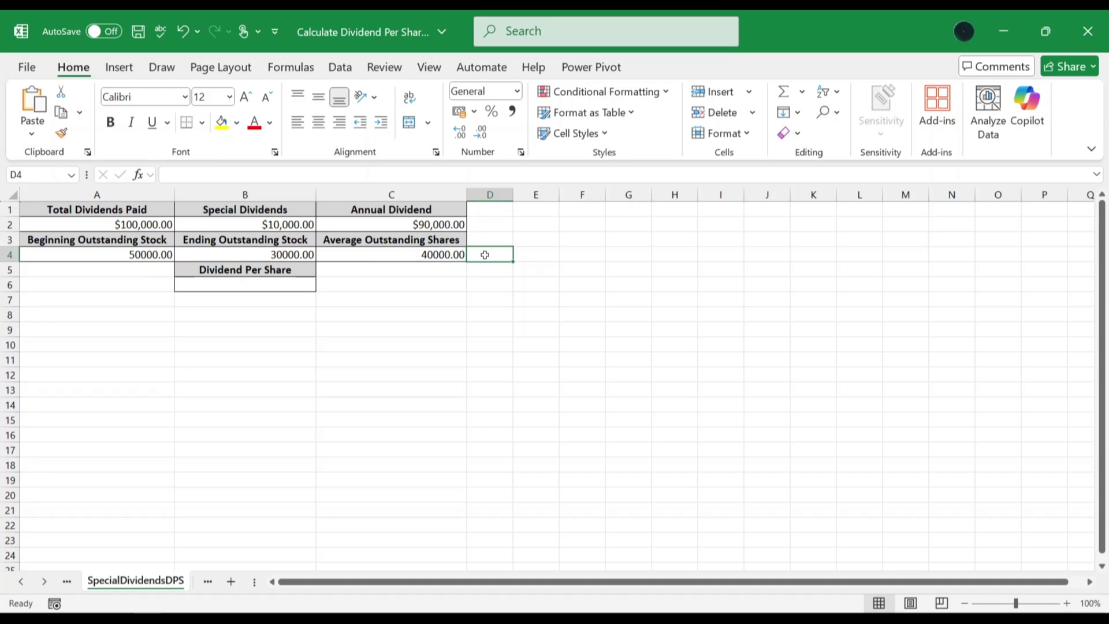
# Calculate Dividend Per Share in B6 by dividing the annual dividend by the average outstanding shares with =C2/C4
pyautogui.click(285, 284)
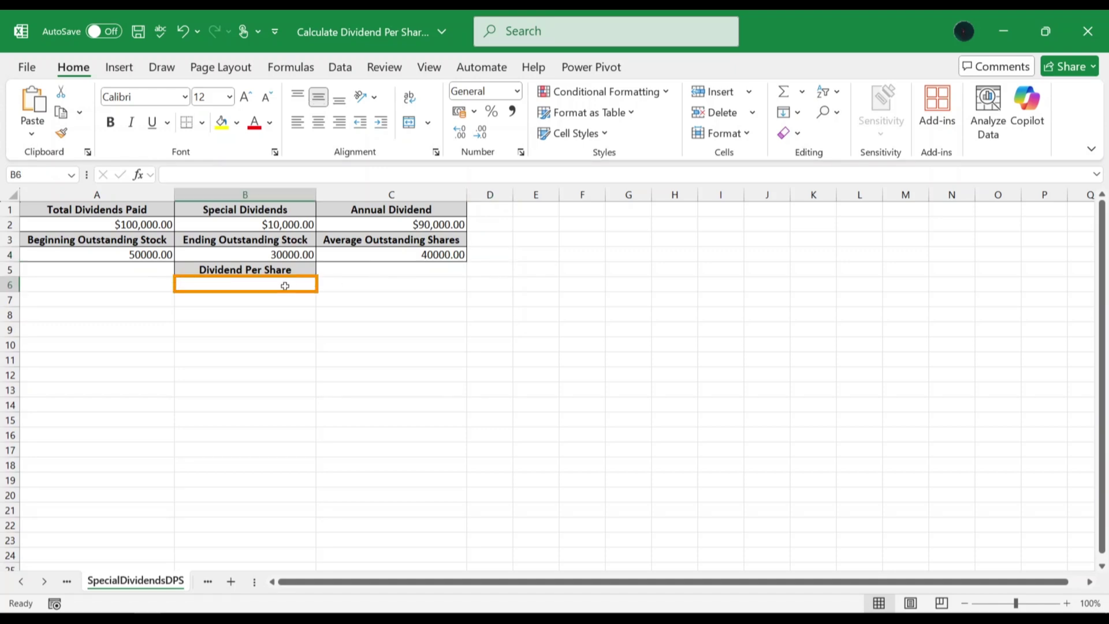
pyautogui.write('=')
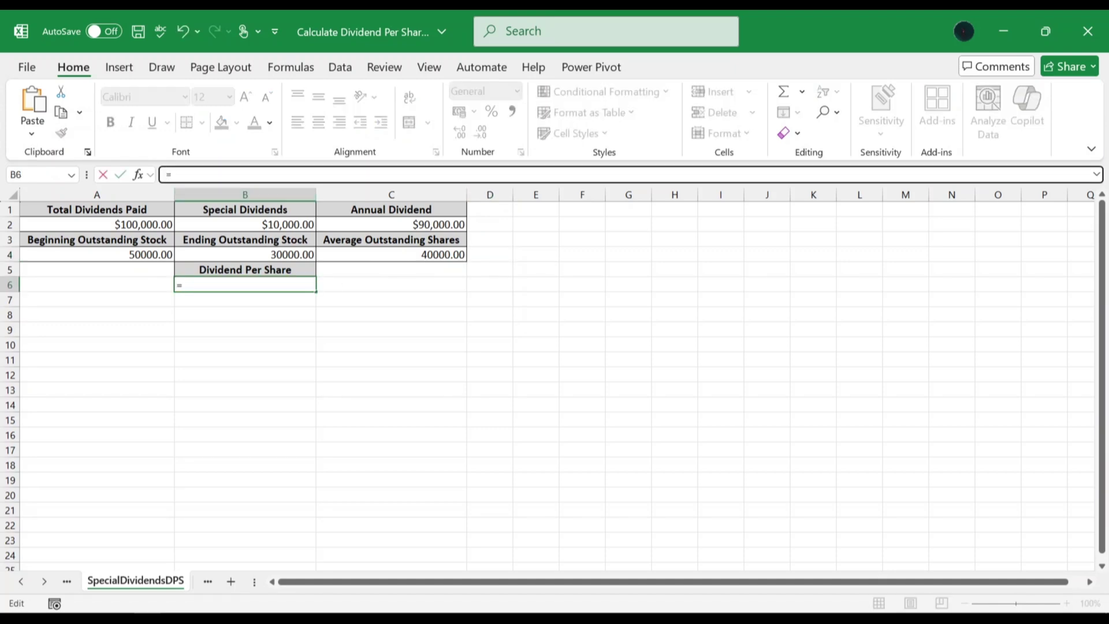
pyautogui.click(365, 228)
pyautogui.write('/')
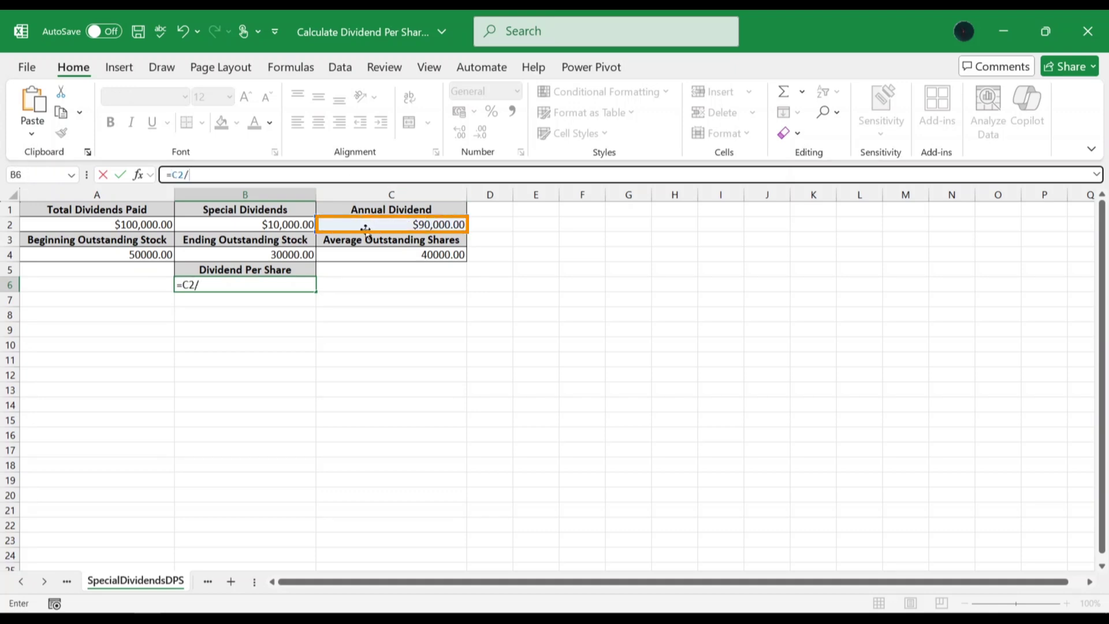
pyautogui.click(372, 252)
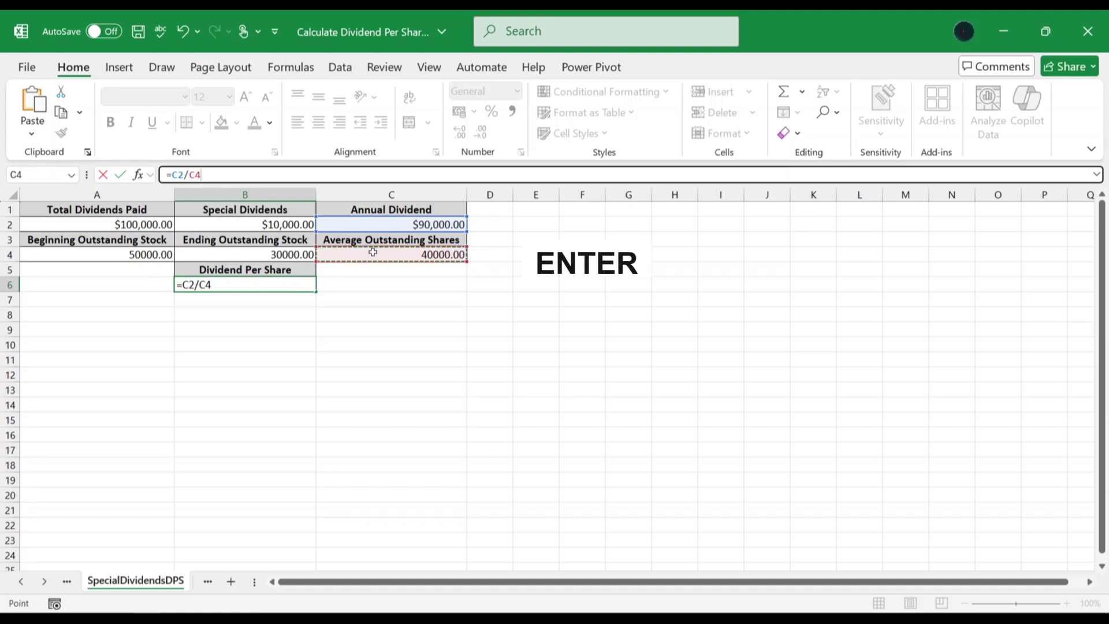
pyautogui.press('Return')
pyautogui.click(369, 285)
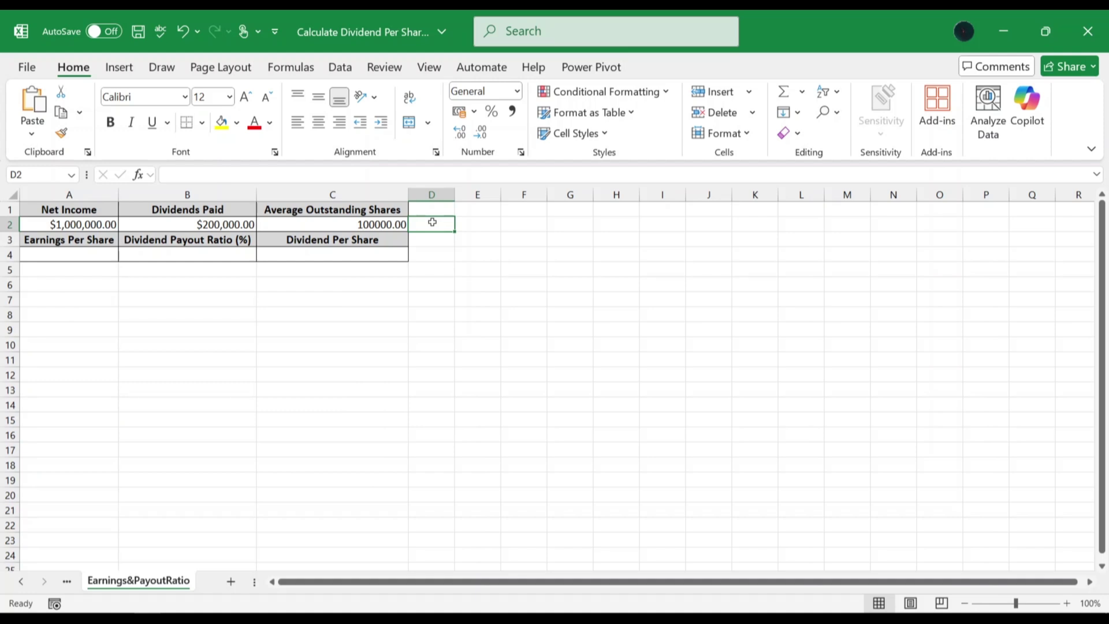
# Calculate Earnings Per Share in A4 of the Earnings&PayoutRatio sheet from net income, dividends paid and average shares with =(A2-B2)/C2
pyautogui.click(67, 253)
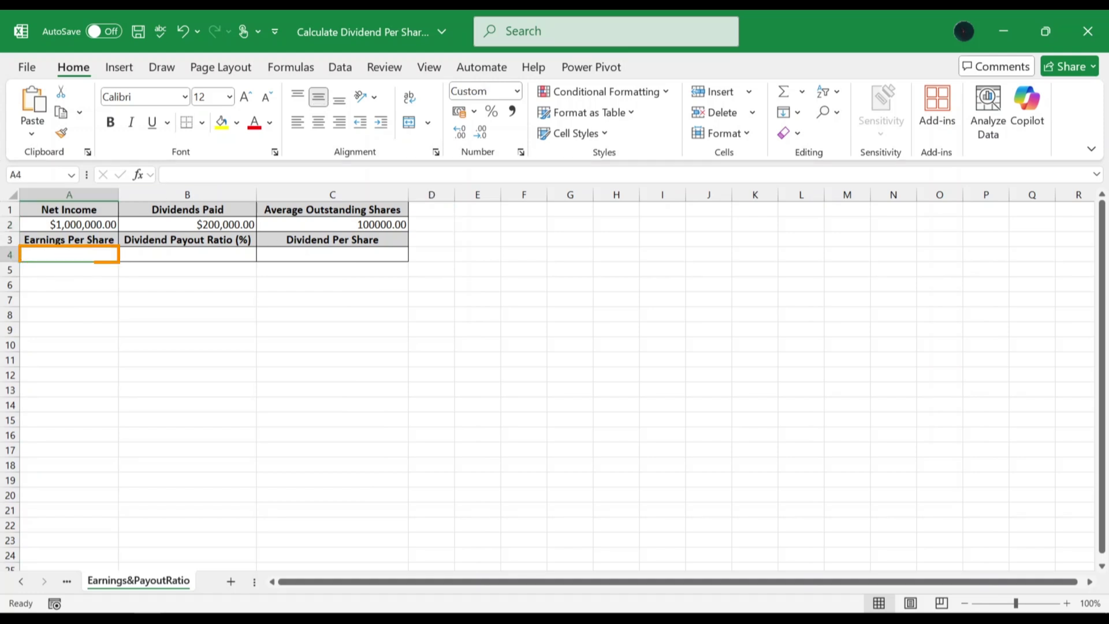
pyautogui.write('=(')
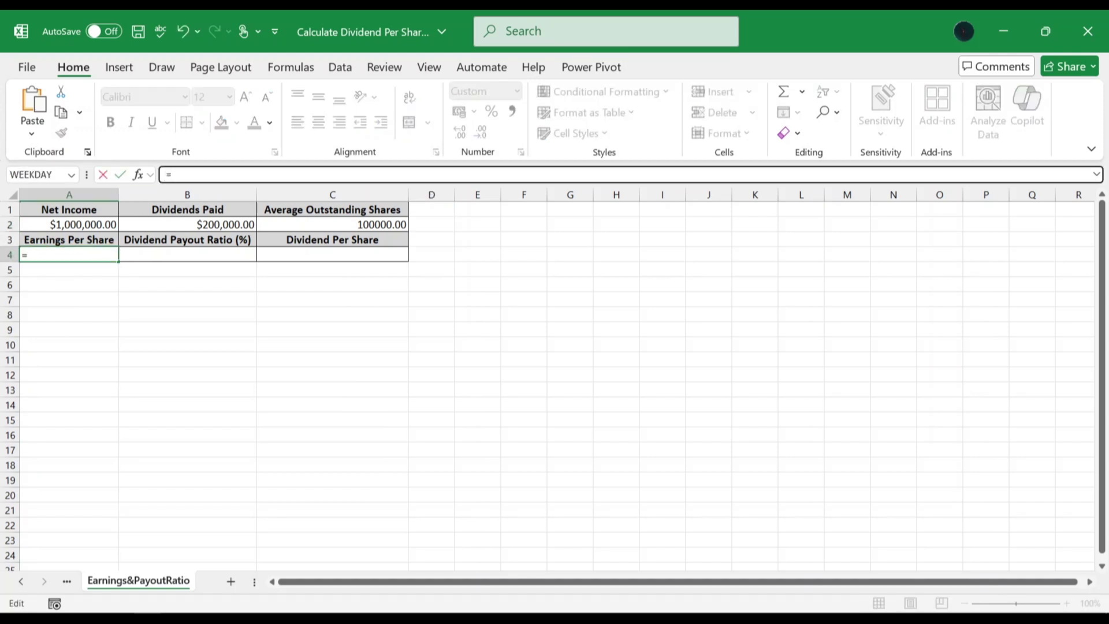
pyautogui.click(104, 224)
pyautogui.write('-')
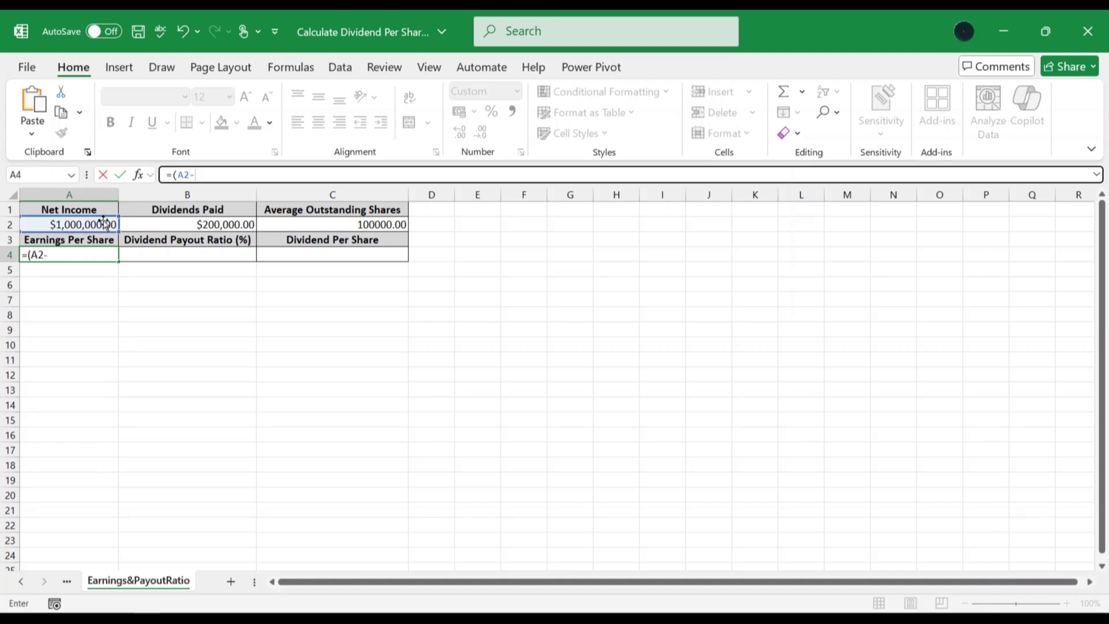
pyautogui.click(148, 224)
pyautogui.write(')/')
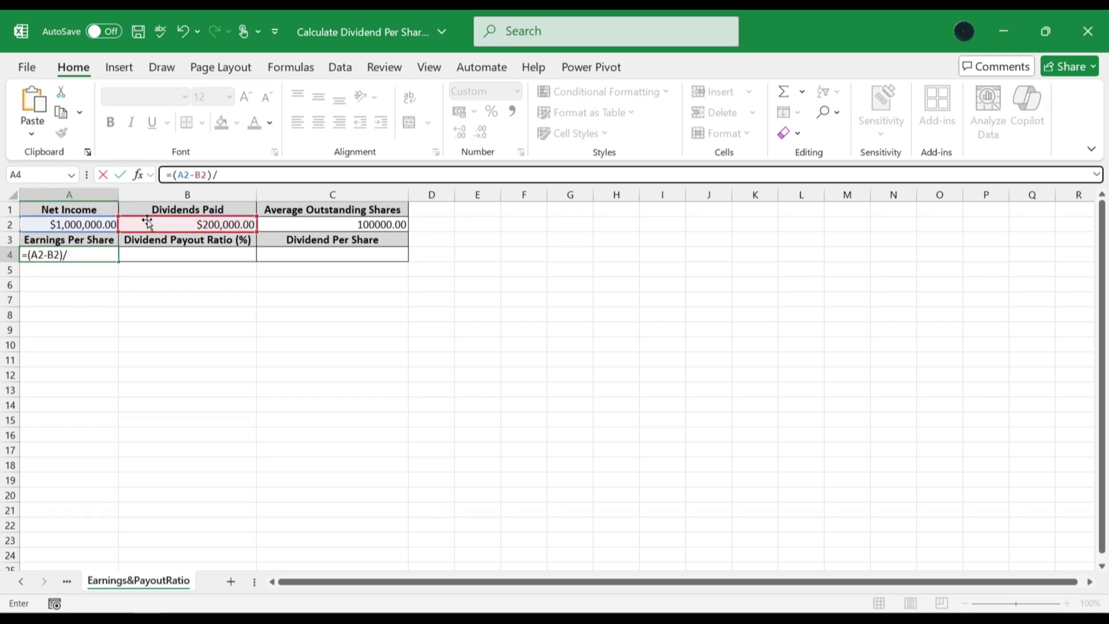
pyautogui.click(280, 223)
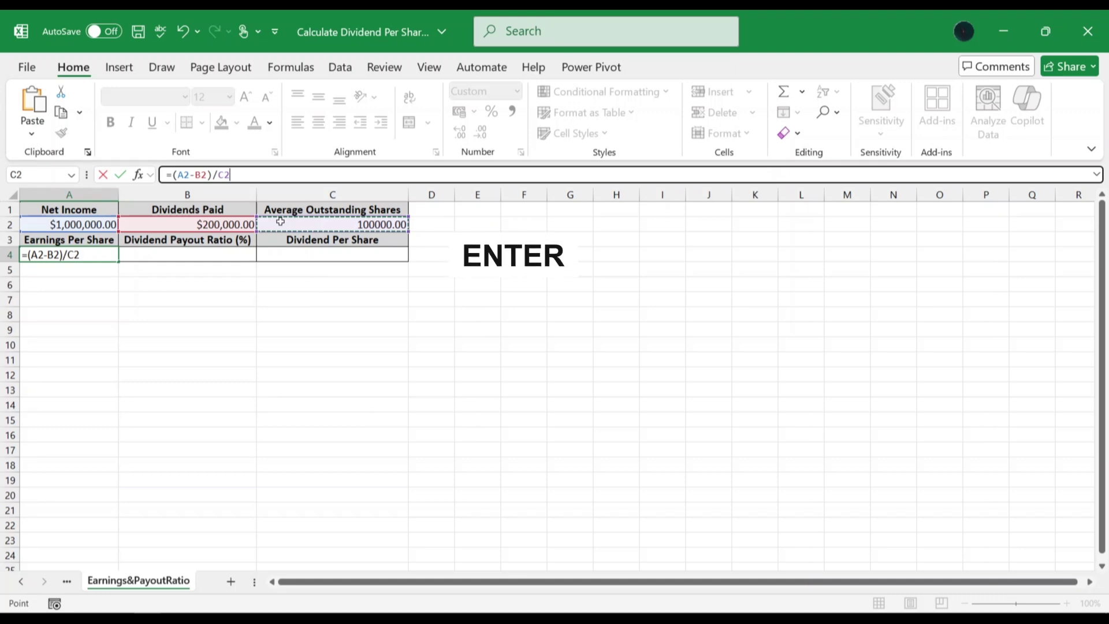
pyautogui.press('Return')
pyautogui.click(444, 226)
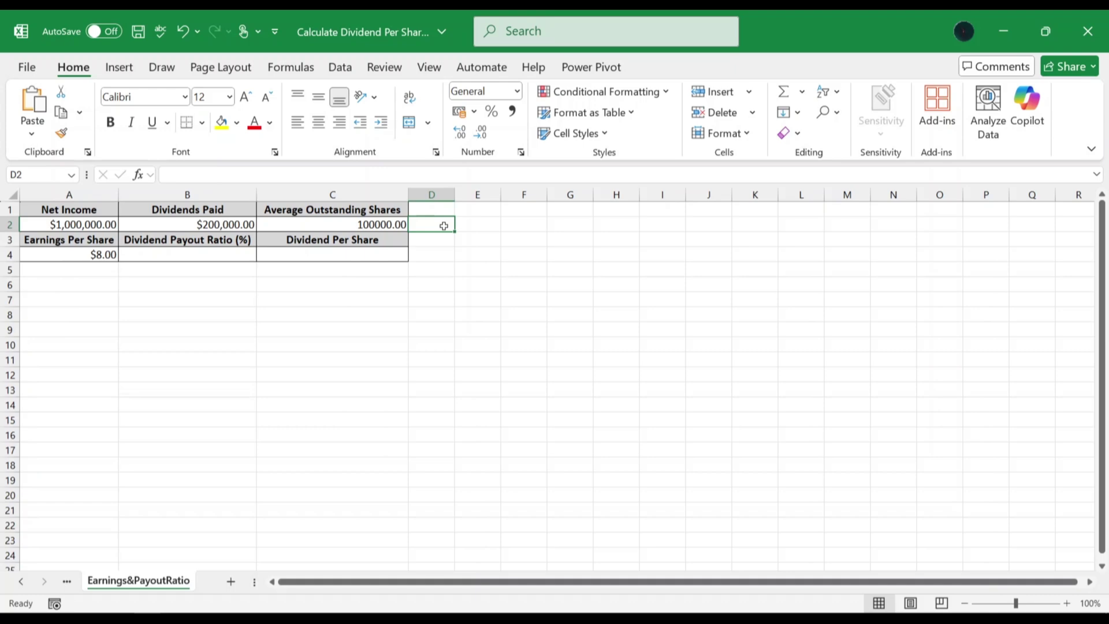
# Calculate the Dividend Payout Ratio in B4 by dividing dividends paid by net income with =B2/A2
pyautogui.click(222, 258)
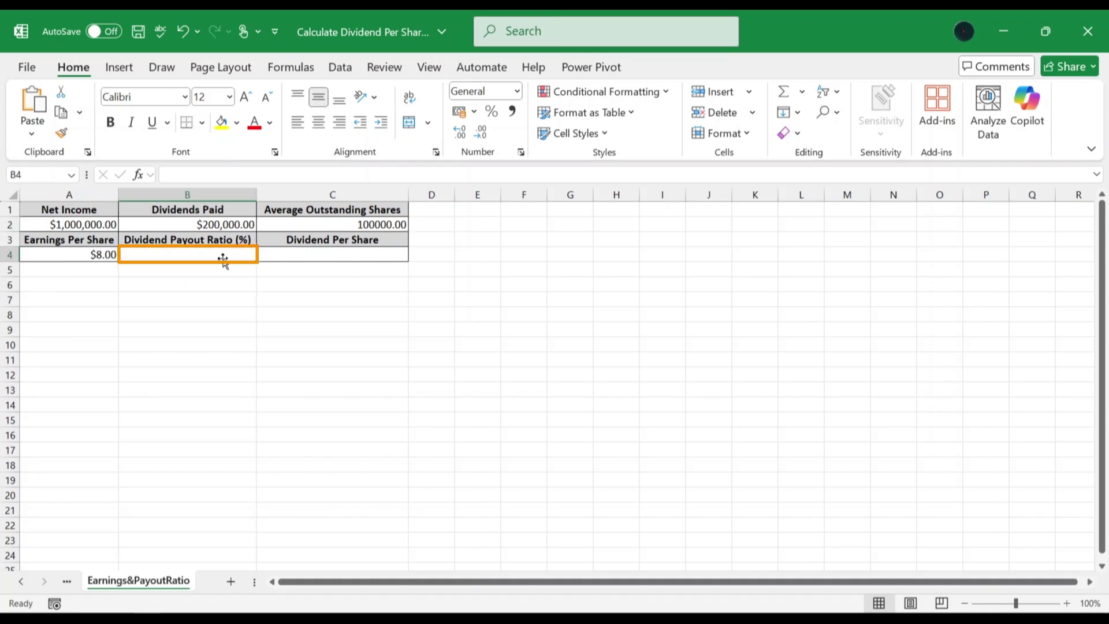
pyautogui.click(168, 174)
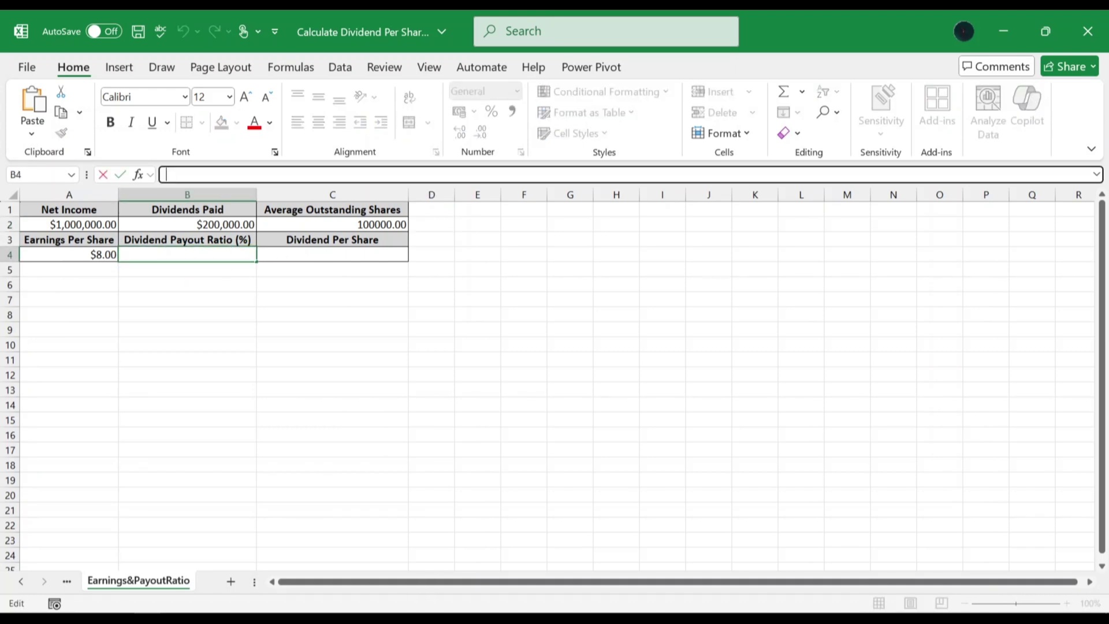
pyautogui.write('=')
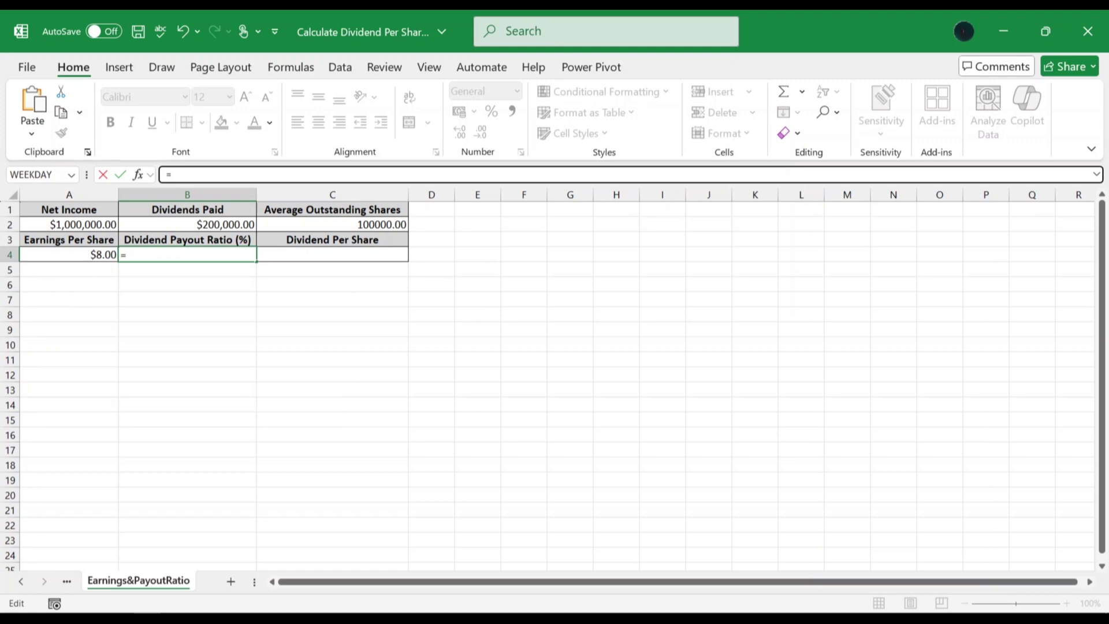
pyautogui.click(219, 226)
pyautogui.write('/')
pyautogui.click(95, 224)
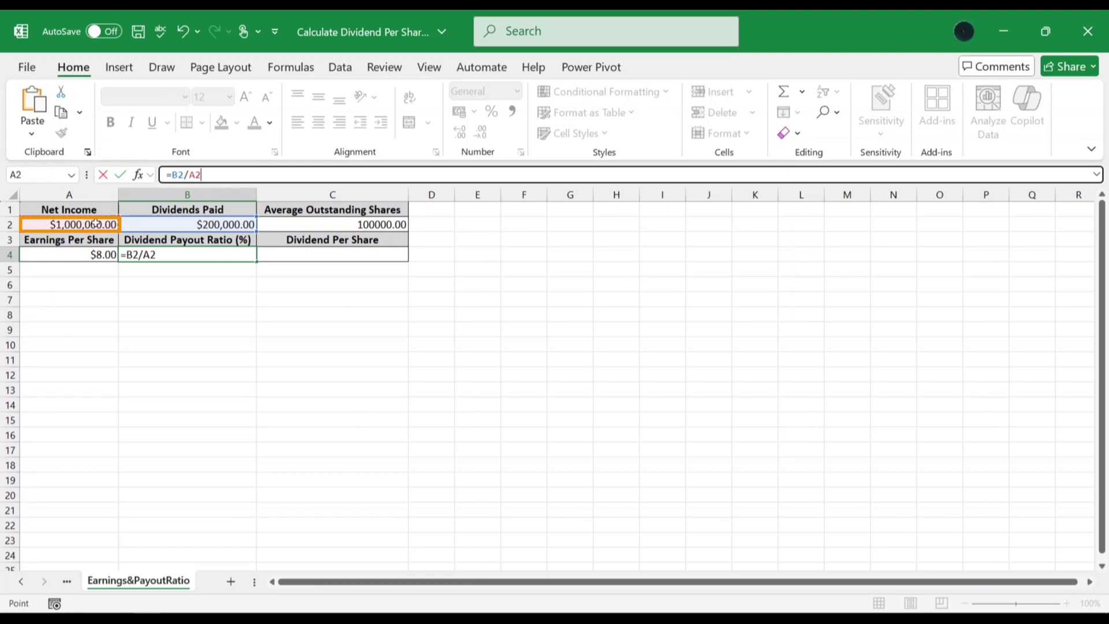
pyautogui.click(95, 224)
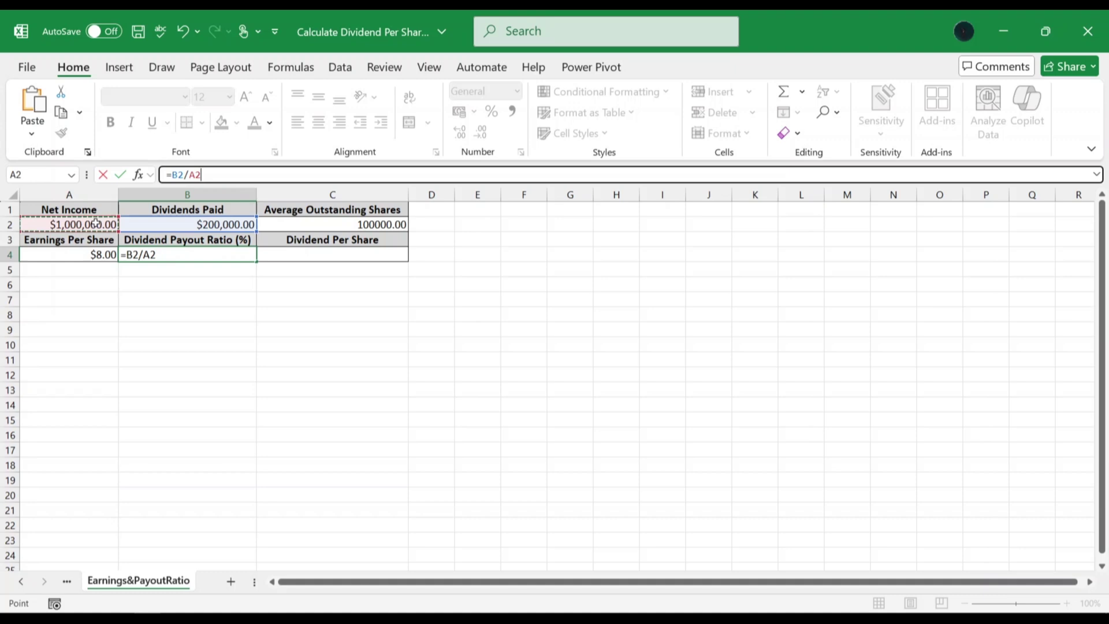
pyautogui.press('Return')
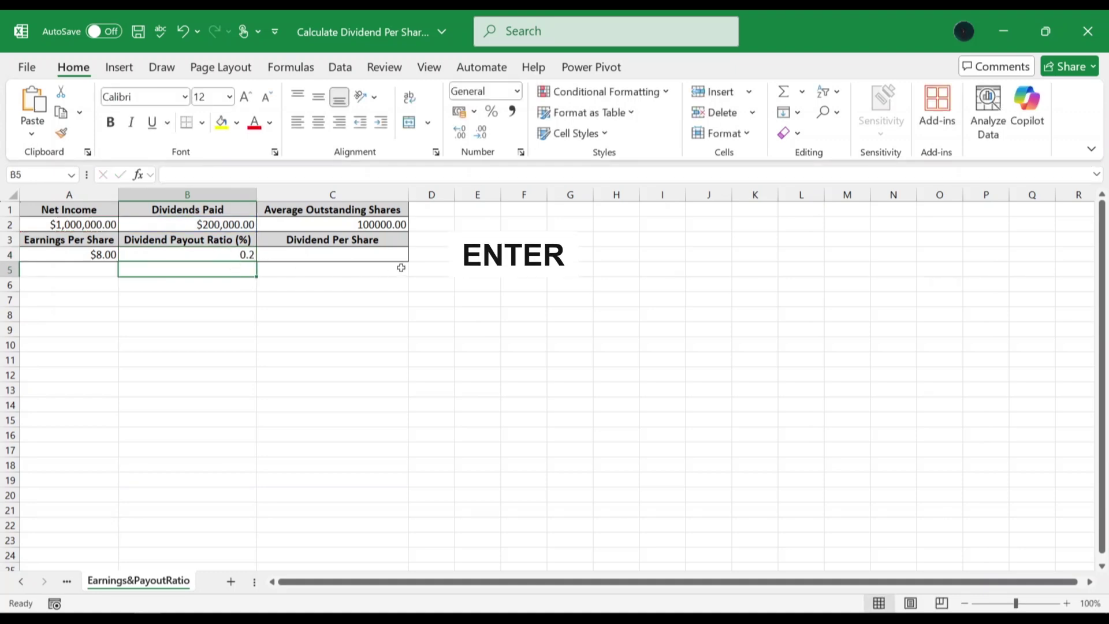
pyautogui.click(428, 255)
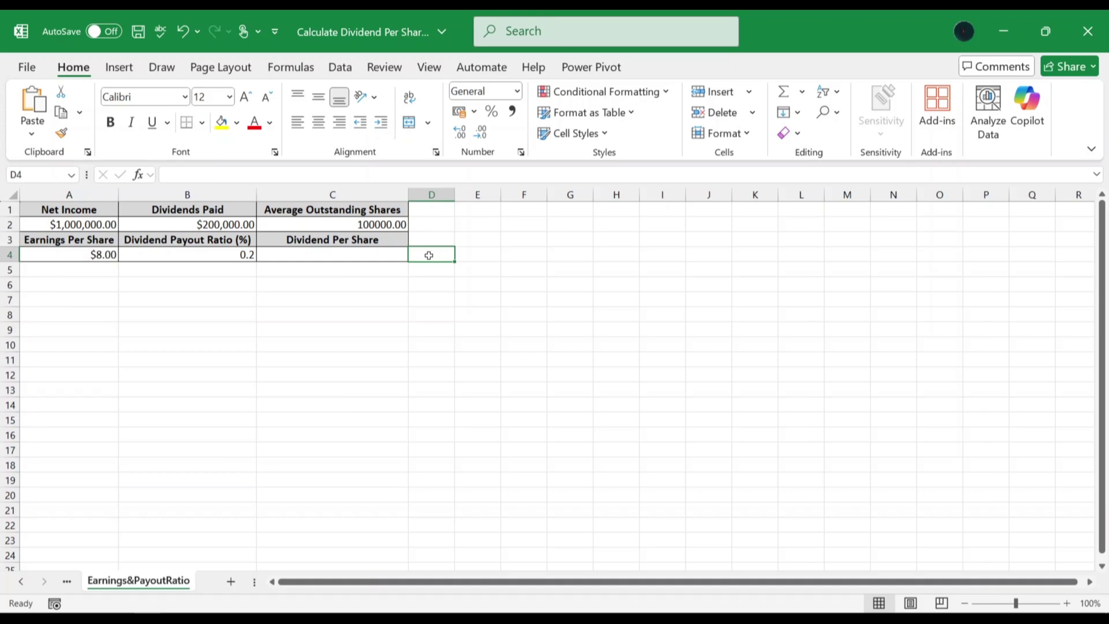
# Calculate Dividend Per Share in C4 by multiplying earnings per share by the dividend payout ratio with =A4*B4
pyautogui.click(374, 255)
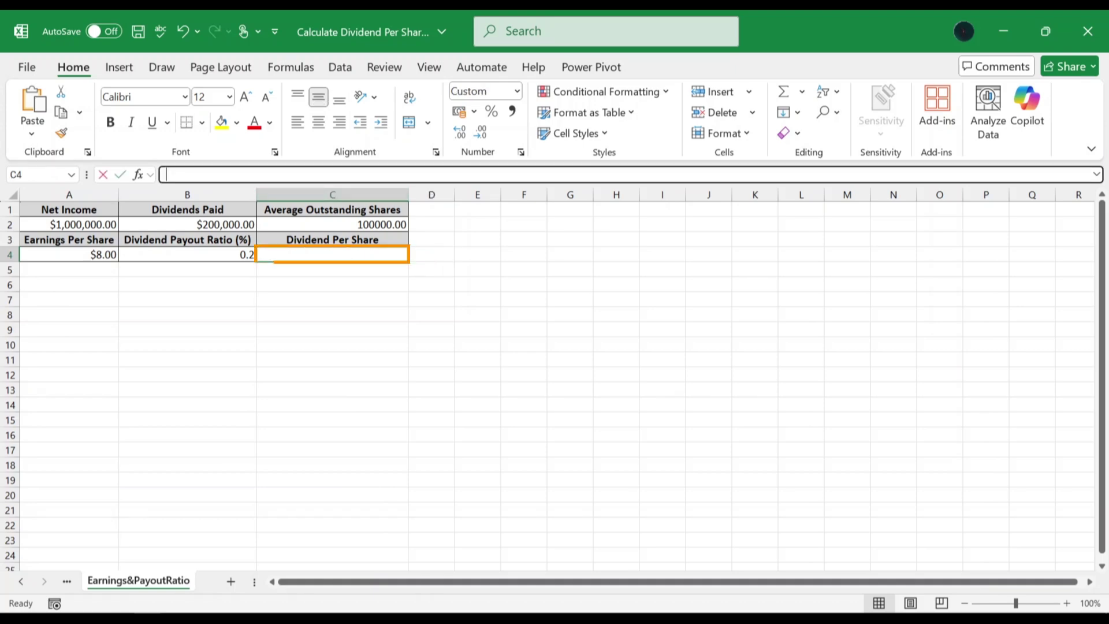
pyautogui.write('=')
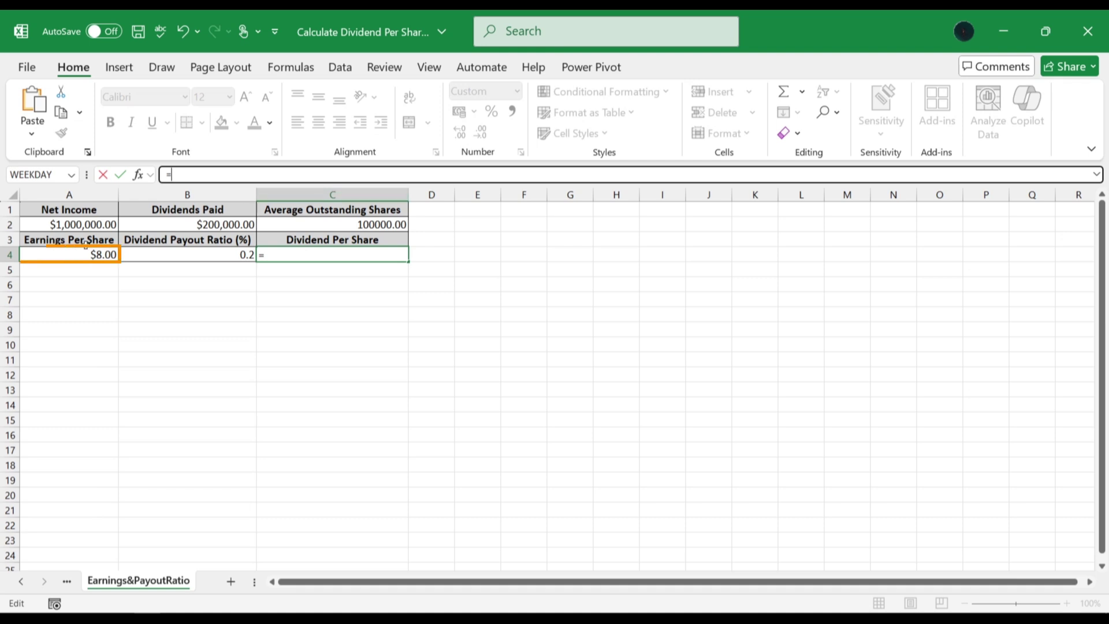
pyautogui.click(85, 253)
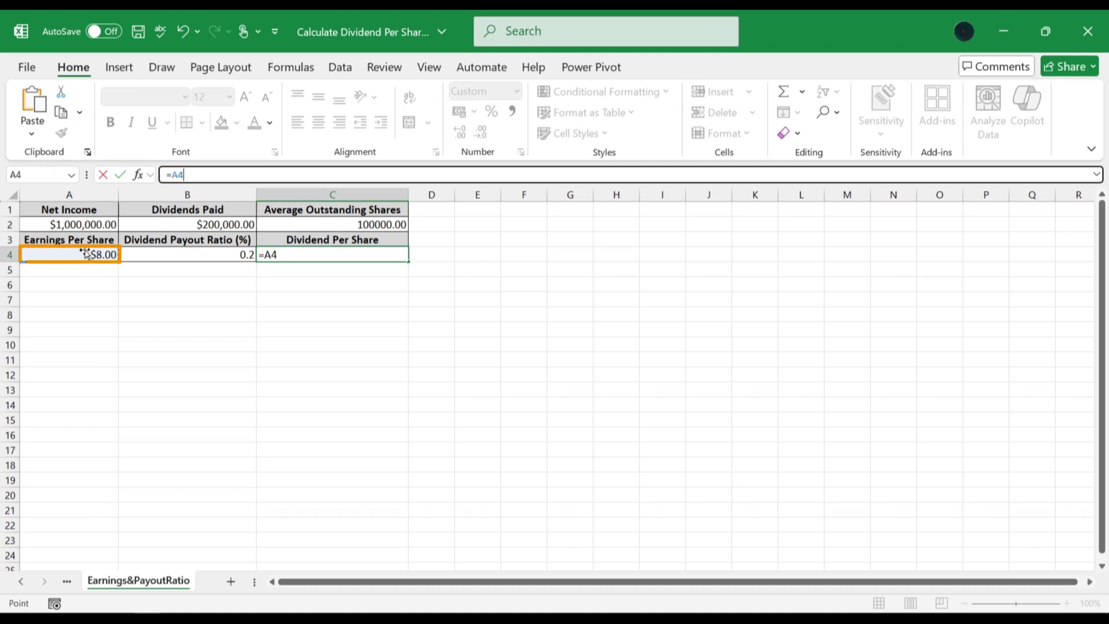
pyautogui.write('*')
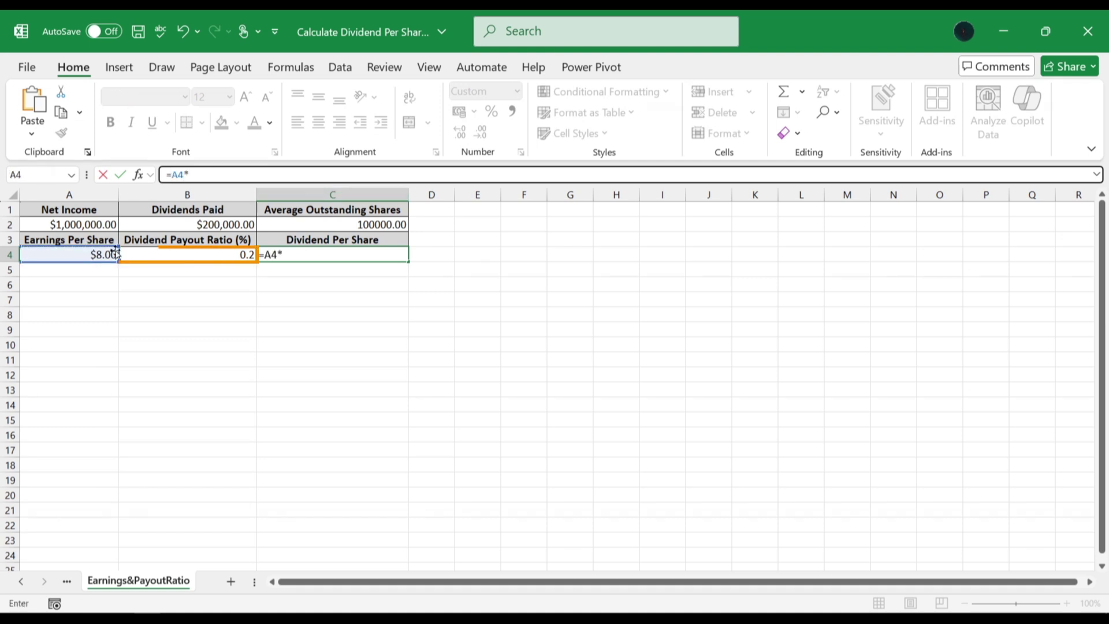
pyautogui.click(155, 255)
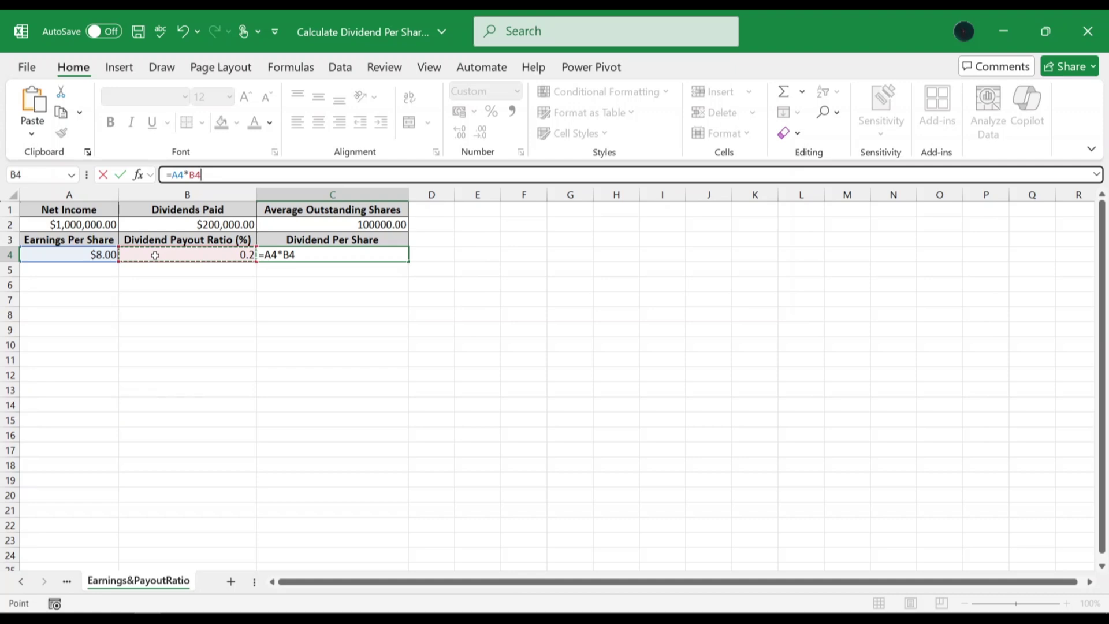
pyautogui.press('Return')
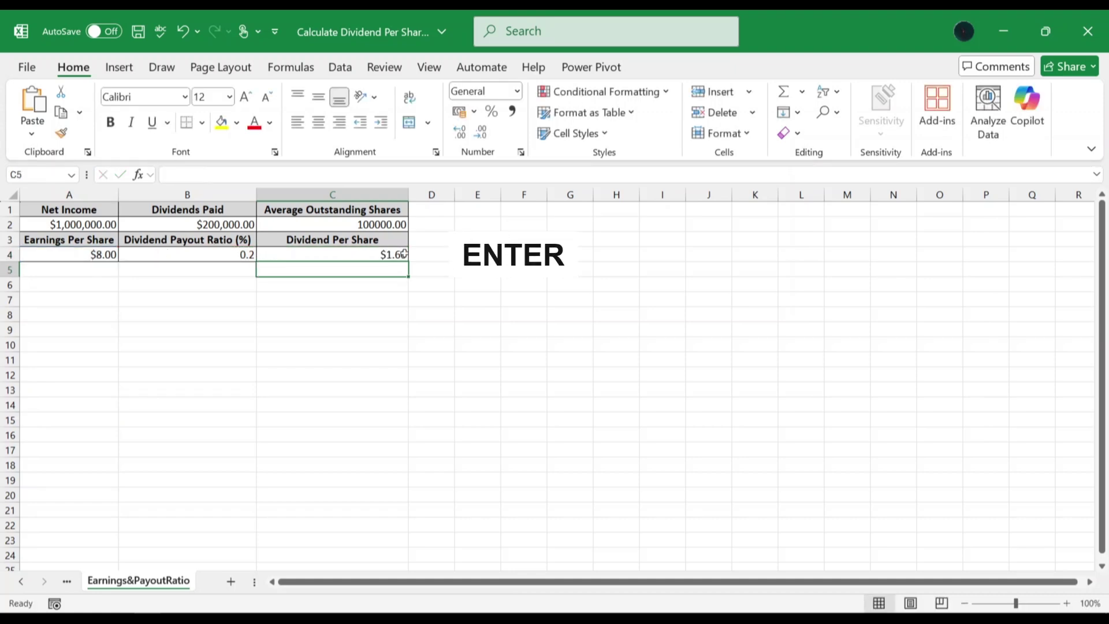
pyautogui.click(426, 255)
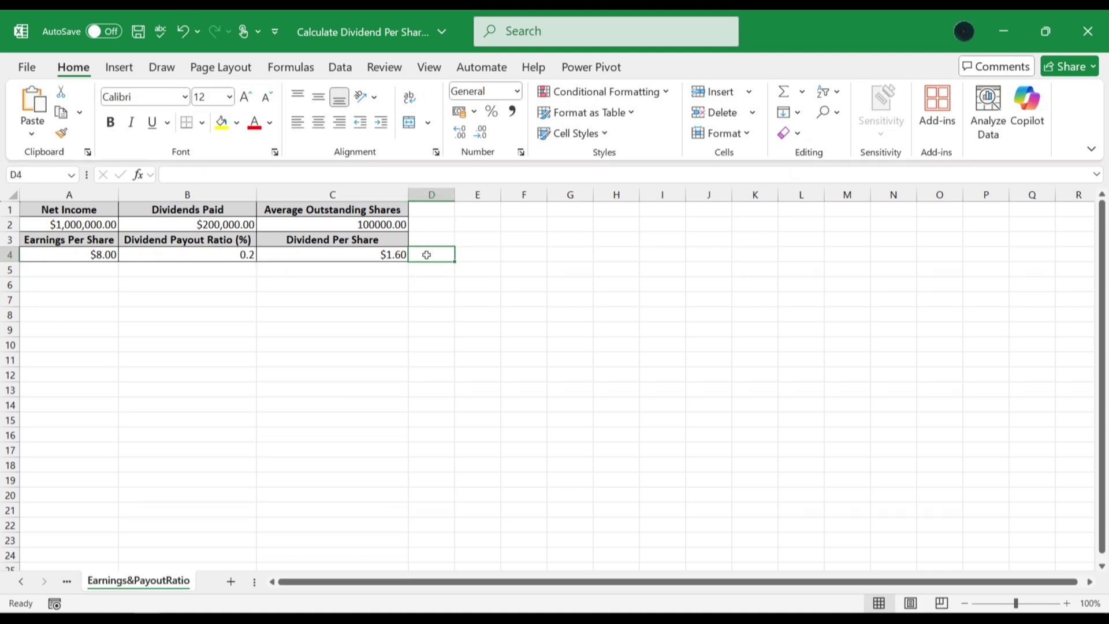